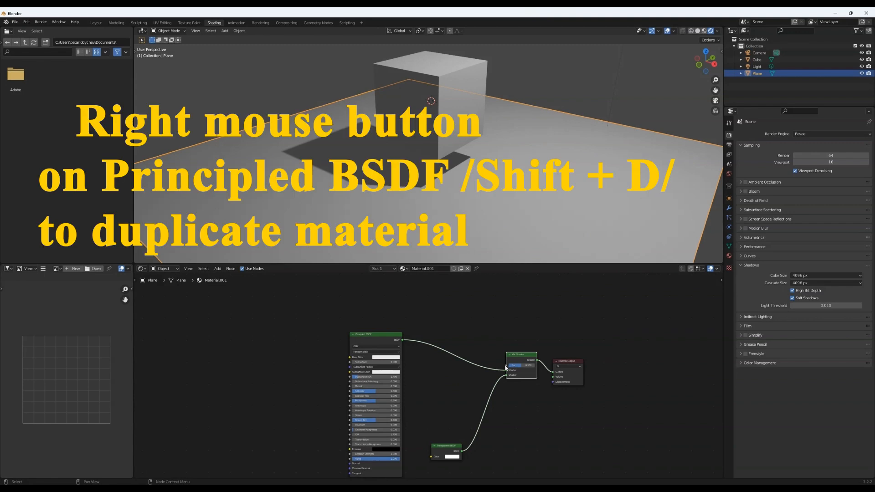
- Duplicate the Principled BSDF node, place the copy above and left of the original, and connect its BSDF output to the Mix Shader's Fac
middle_drag(465, 331, 473, 332)
click(394, 338)
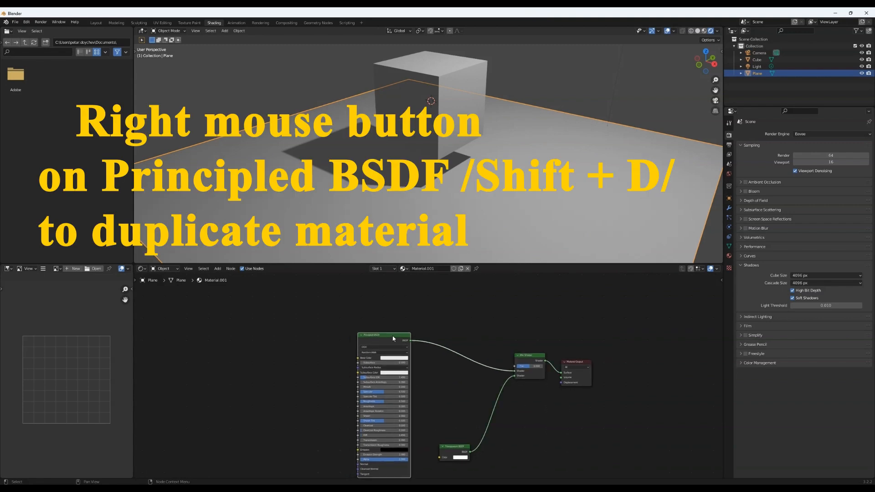
right_click(393, 339)
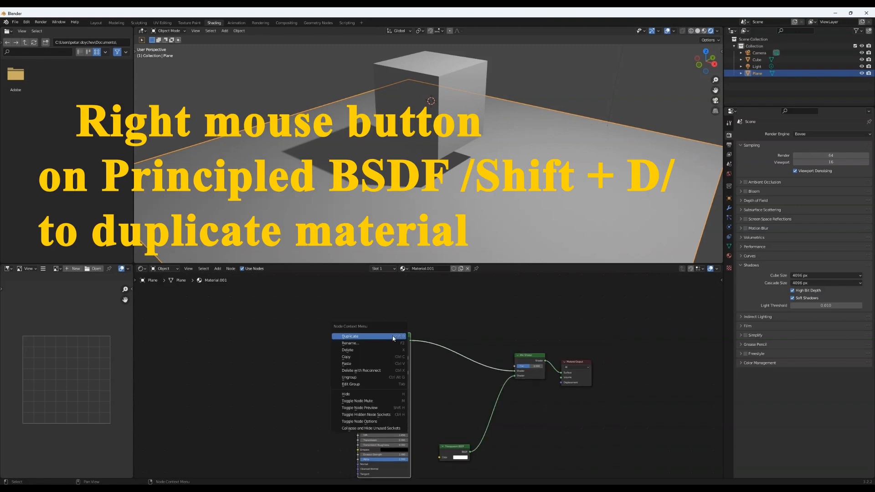
click(356, 337)
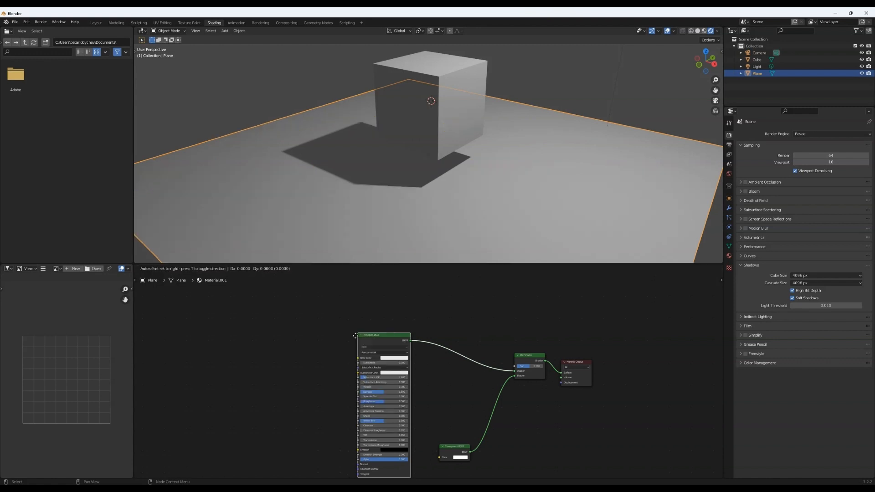
click(268, 286)
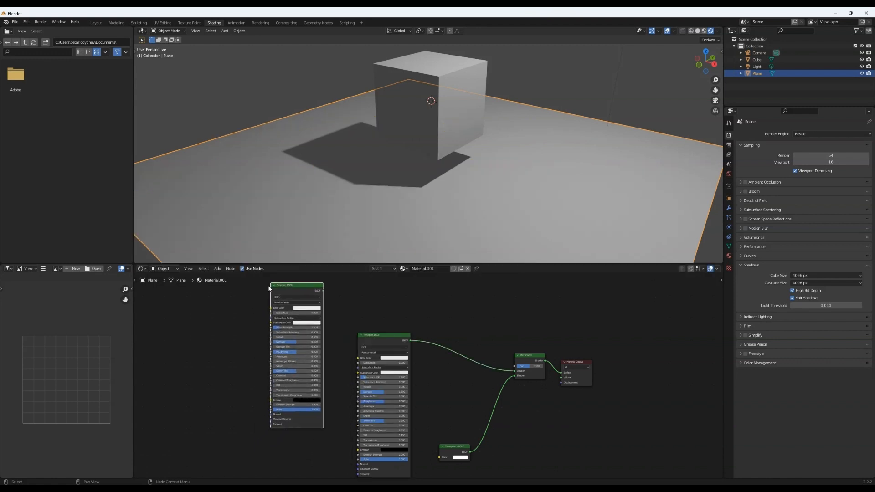
middle_drag(369, 311, 381, 346)
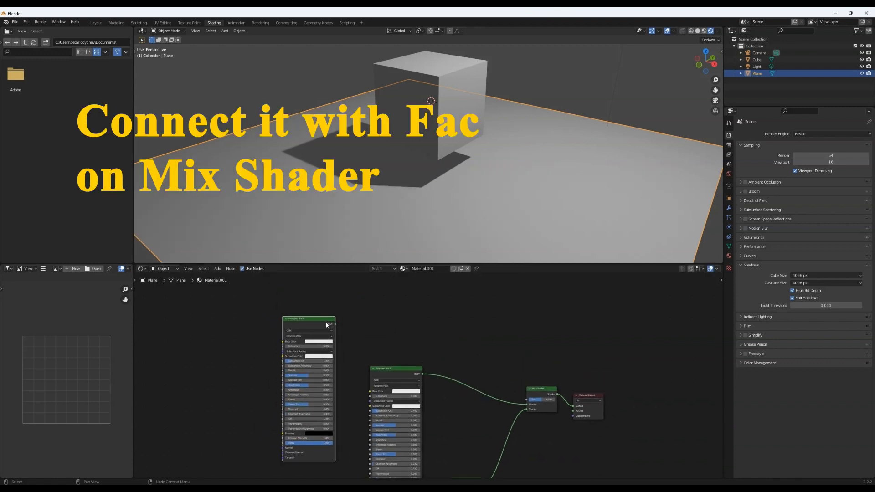
drag(319, 320, 528, 399)
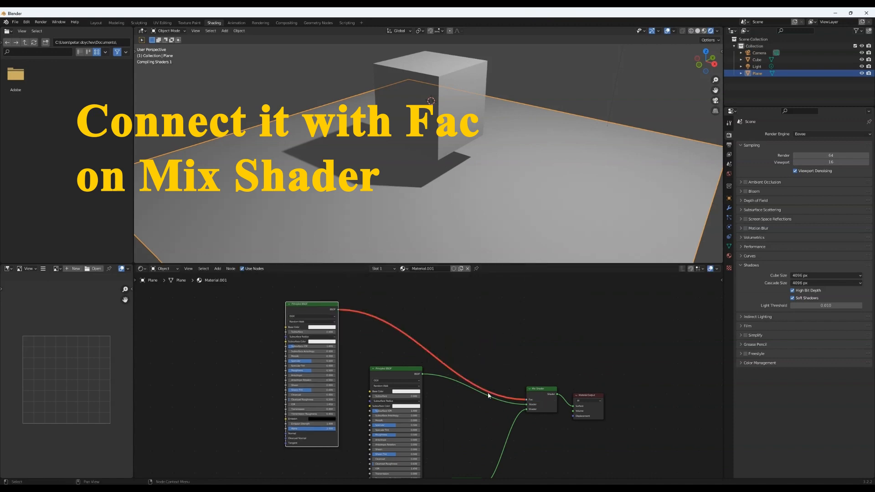
- Add a Shader to RGB node between the duplicated Principled BSDF and the Mix Shader, wiring its Color output into Fac
middle_drag(426, 352, 455, 313)
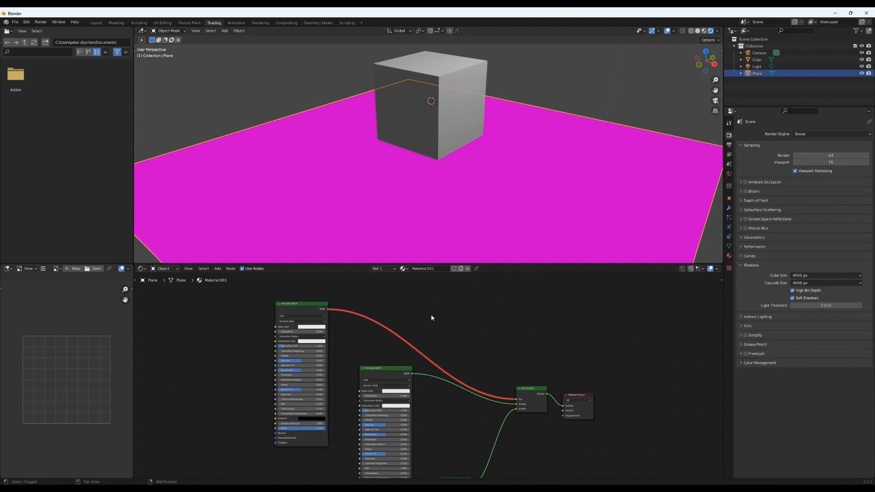
key(shift+a)
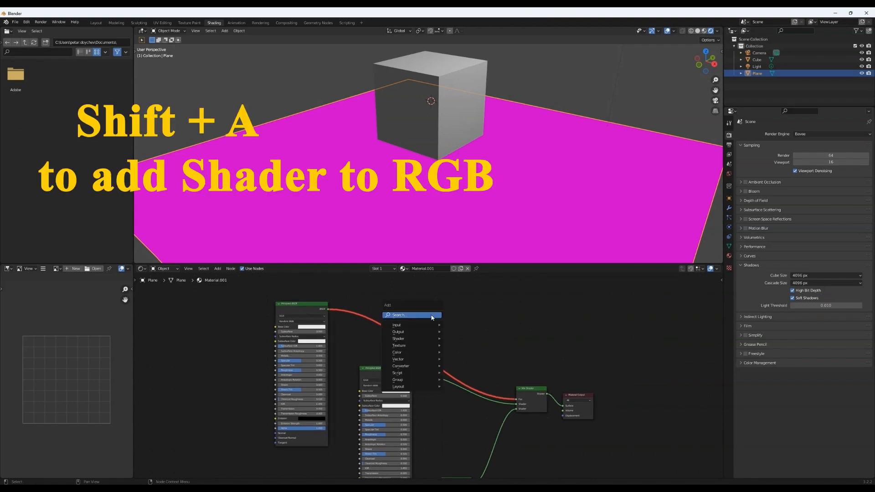
click(432, 316)
text(sha)
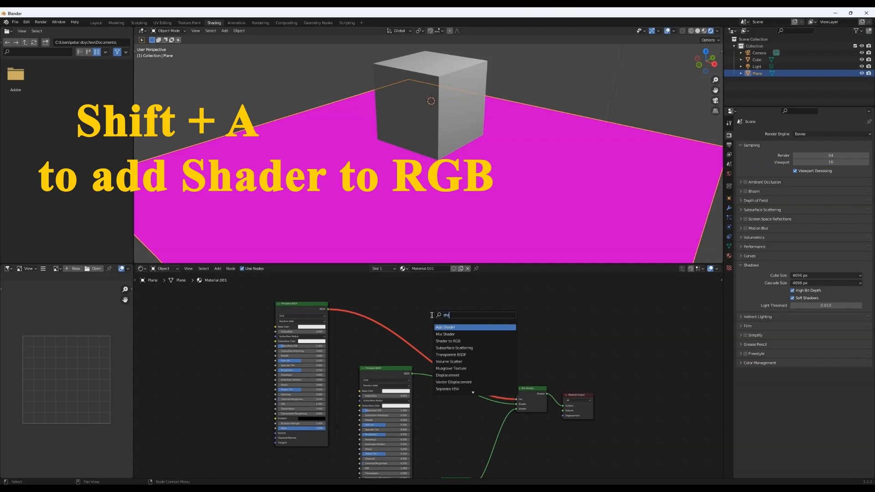
click(456, 341)
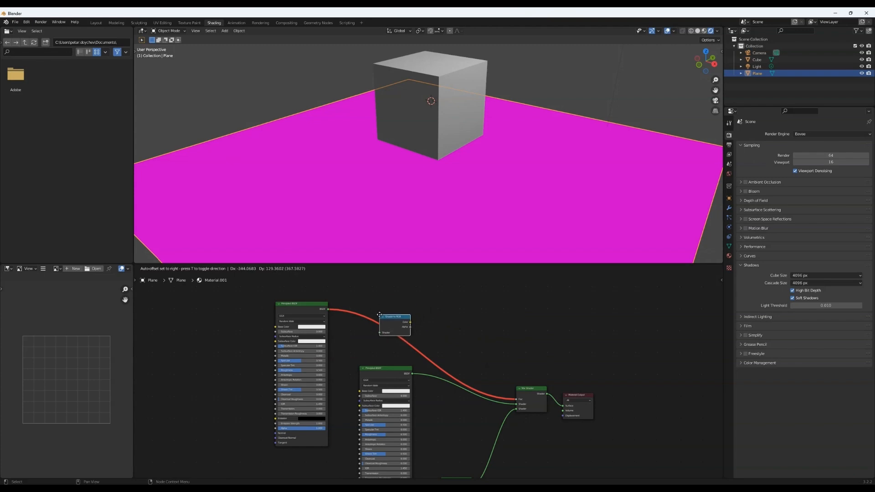
click(394, 305)
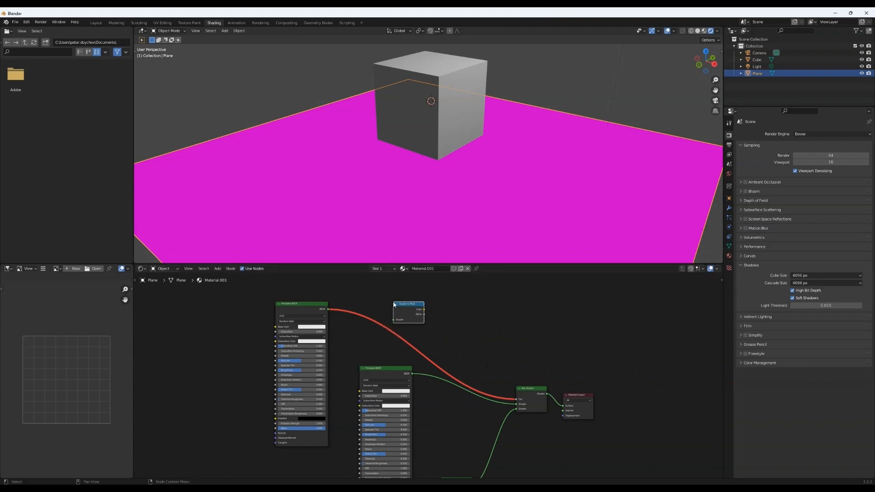
mouse_move(518, 403)
mouse_down()
mouse_move(469, 383)
mouse_move(391, 323)
mouse_move(501, 335)
mouse_move(516, 402)
mouse_up()
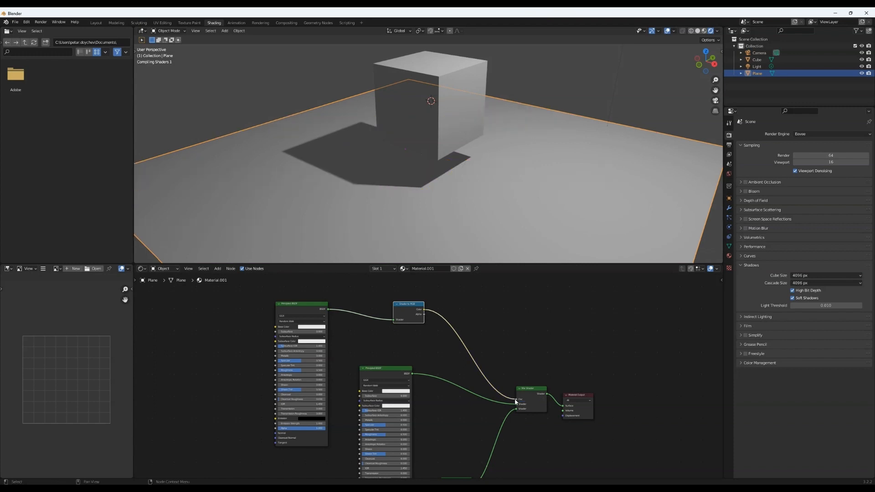
- Enable the Transparent film option in the render settings
middle_drag(477, 239, 483, 214)
scroll(469, 220, up, 2)
middle_drag(549, 247, 547, 230)
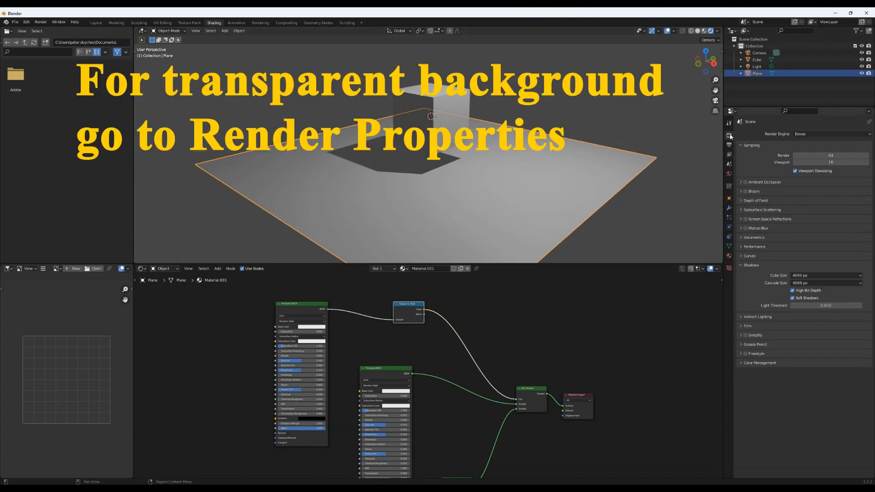
click(744, 326)
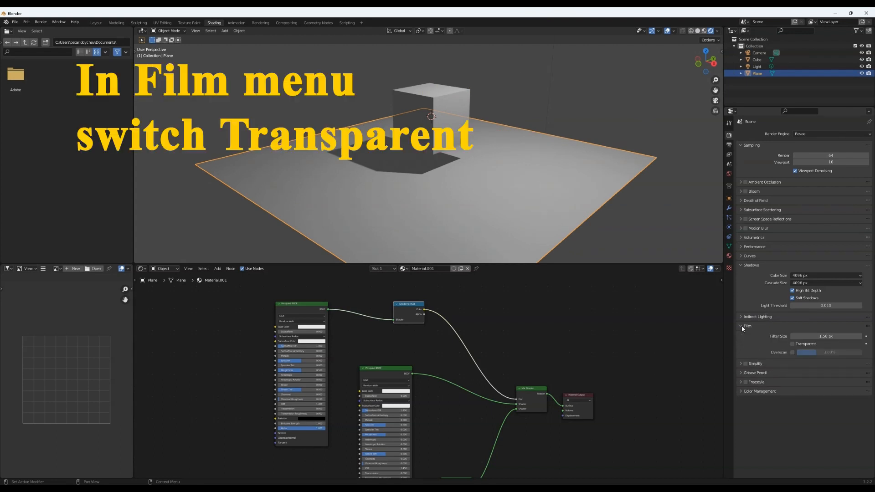
click(793, 345)
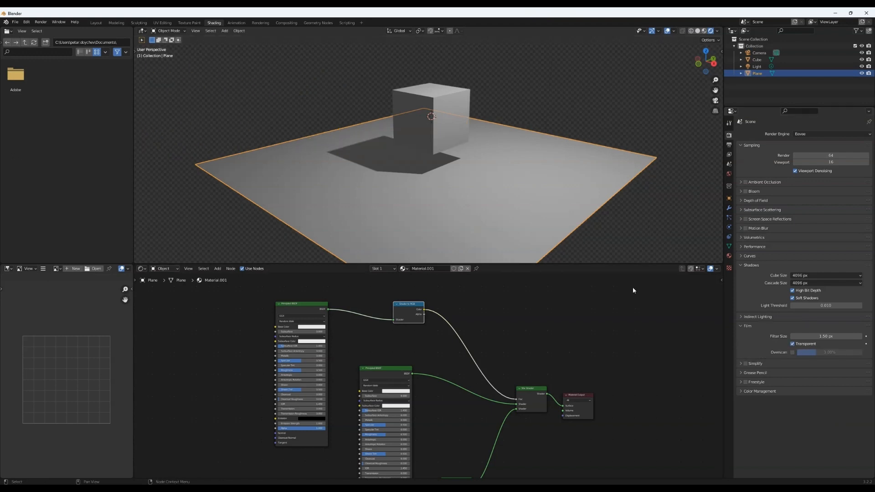
- Set the plane material's Blend Mode to Alpha Blend
mouse_move(586, 103)
middle_down()
mouse_move(556, 117)
mouse_move(587, 123)
mouse_move(595, 105)
mouse_move(582, 105)
mouse_move(587, 115)
mouse_move(598, 105)
mouse_move(589, 110)
middle_up()
middle_drag(572, 178, 547, 189)
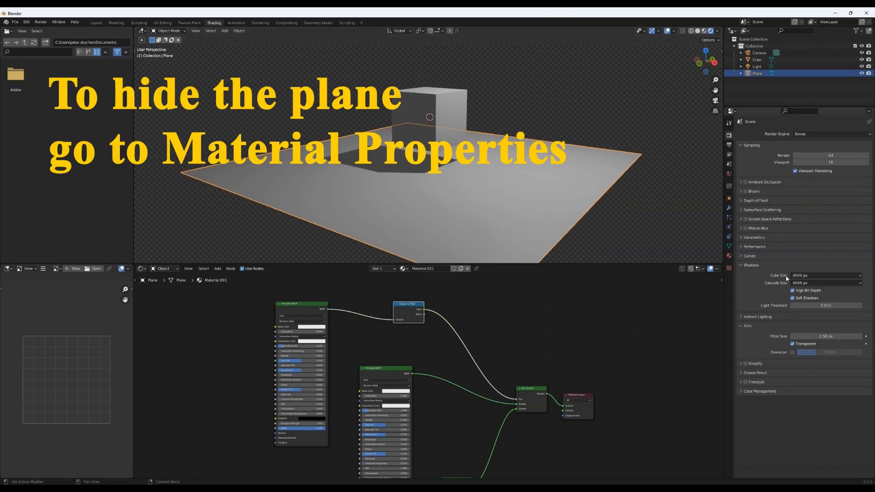
click(729, 257)
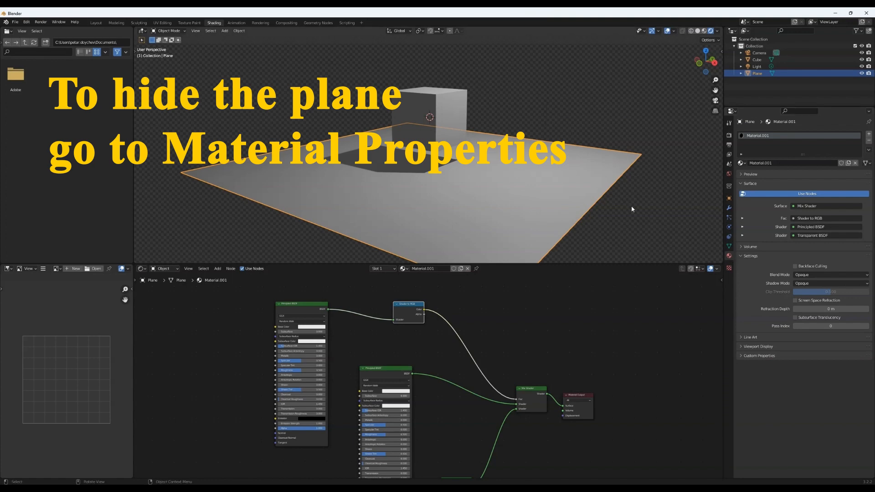
middle_drag(608, 204, 623, 217)
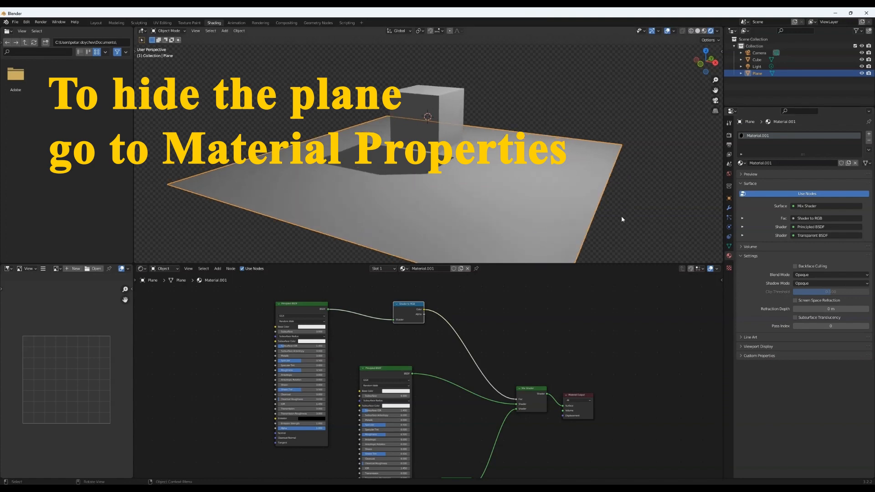
click(744, 256)
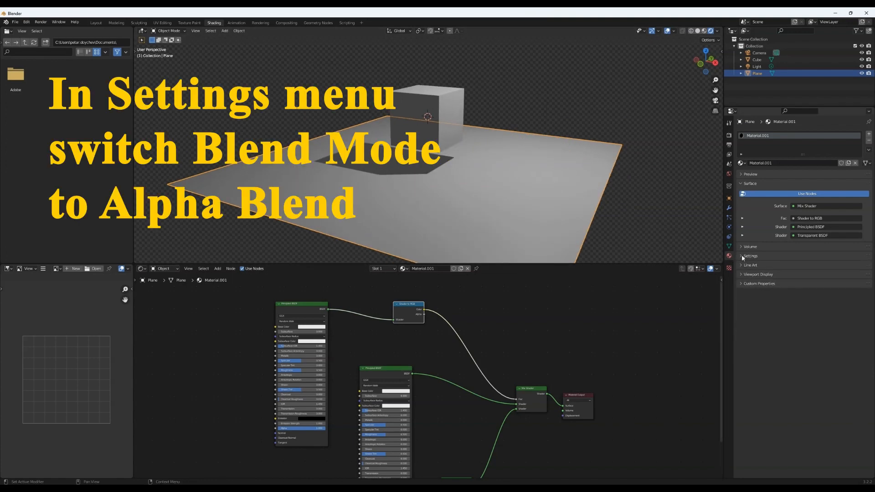
click(742, 256)
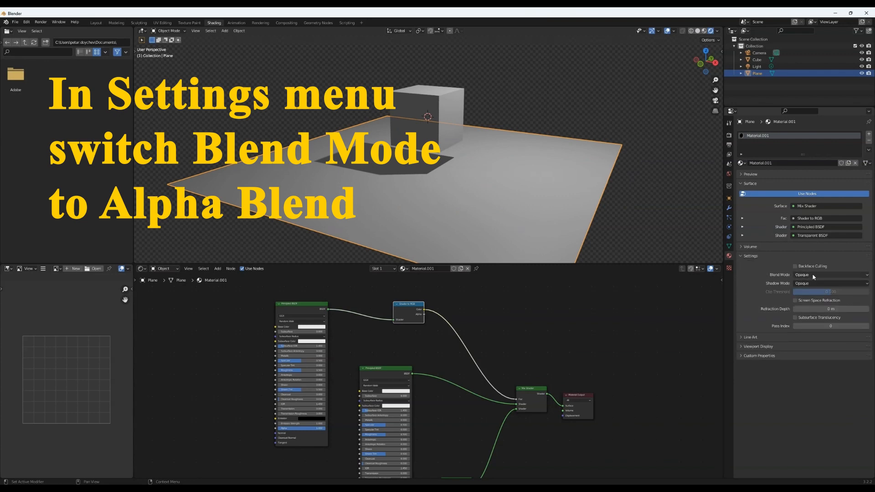
click(867, 275)
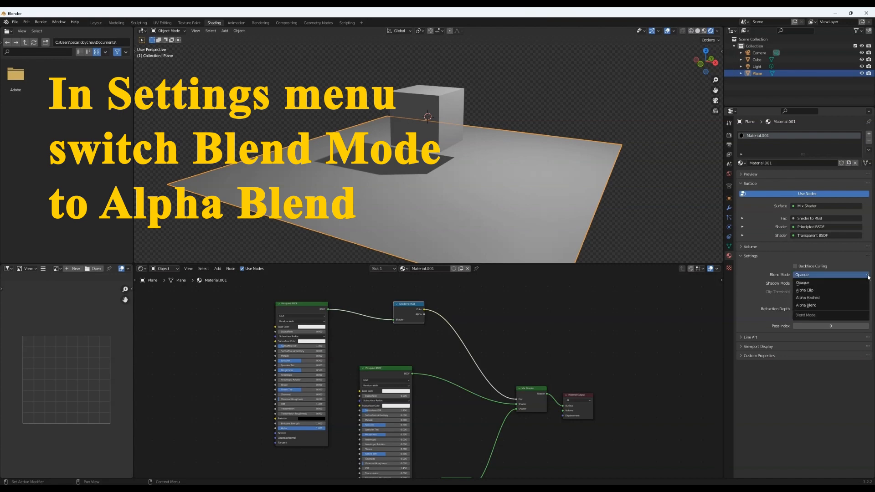
click(815, 305)
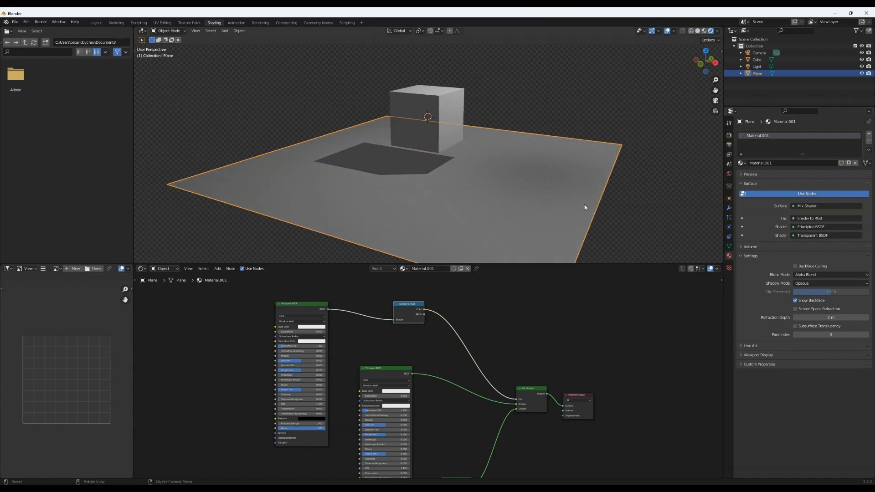
- Select the scene light and change its type to Sun
middle_drag(584, 204, 568, 207)
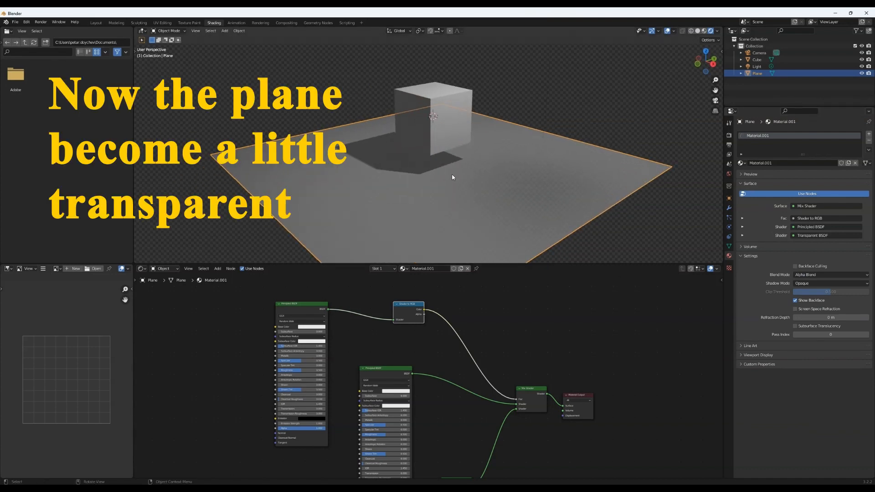
middle_drag(454, 172, 500, 205)
scroll(477, 196, up, 3)
scroll(473, 188, down, 3)
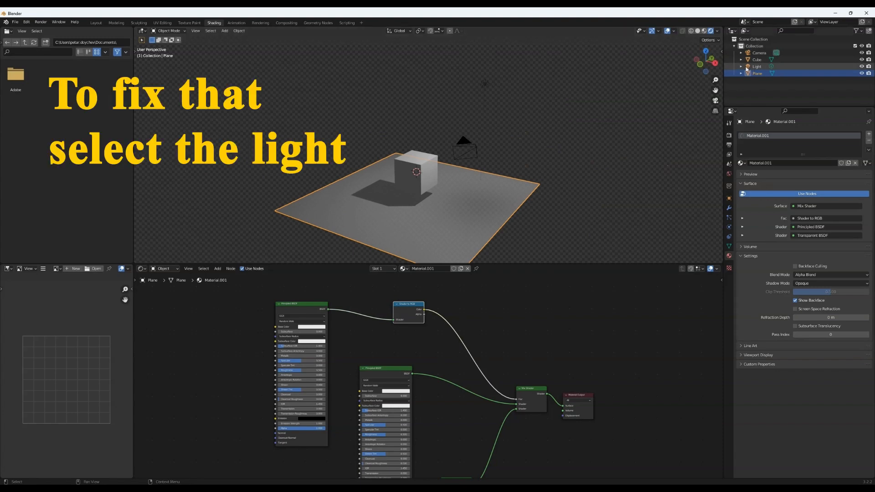
click(485, 86)
mouse_move(499, 215)
middle_down()
mouse_move(508, 214)
mouse_move(483, 214)
mouse_move(513, 218)
middle_up()
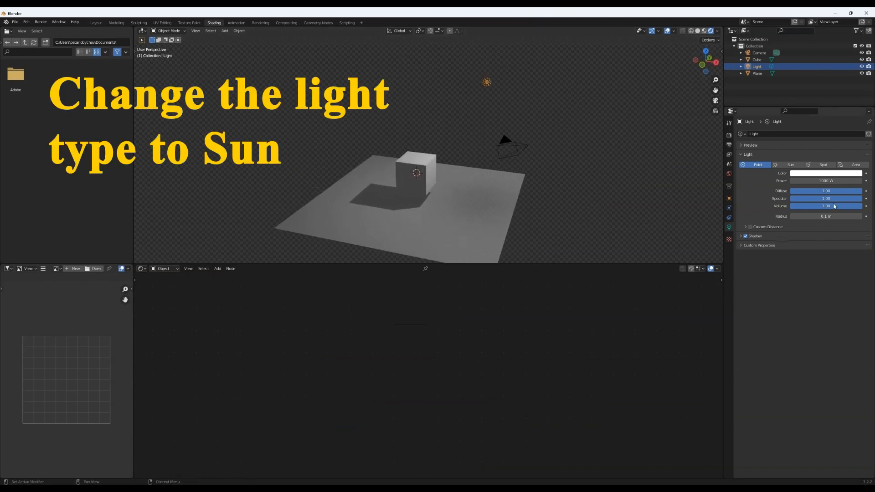
click(789, 165)
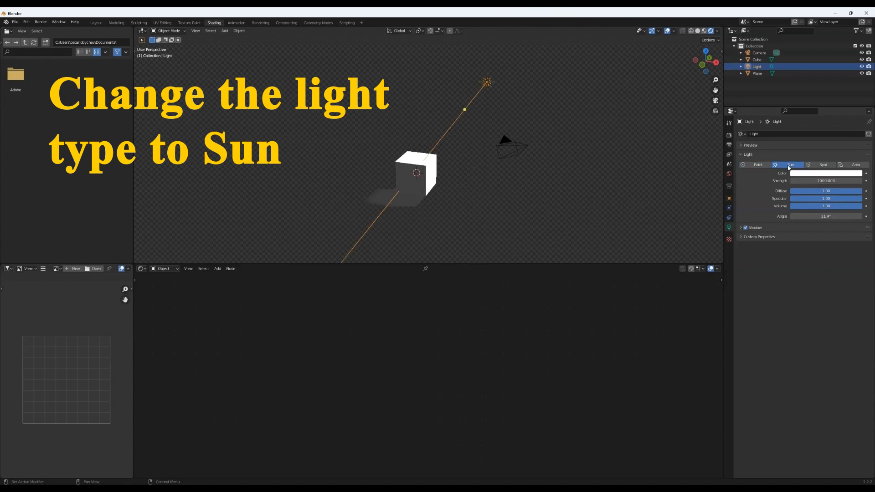
- Set the sun light's strength to 1
middle_drag(506, 185, 422, 237)
scroll(495, 195, up, 3)
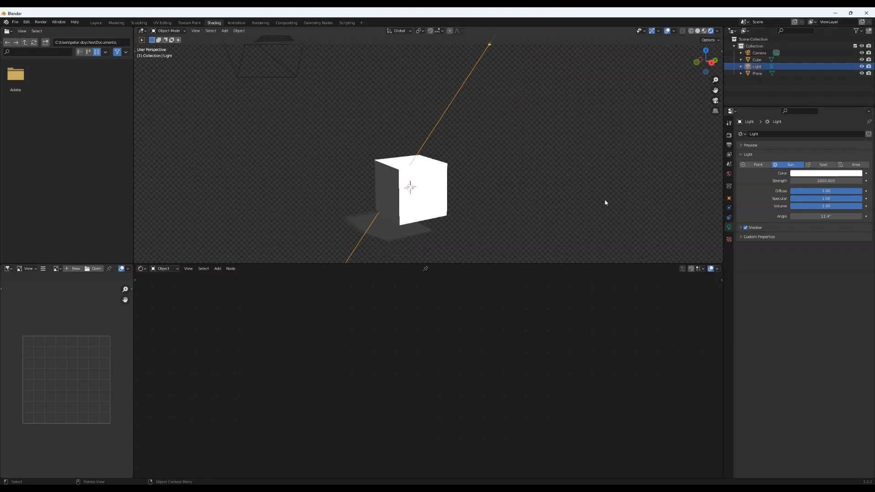
middle_drag(606, 199, 538, 223)
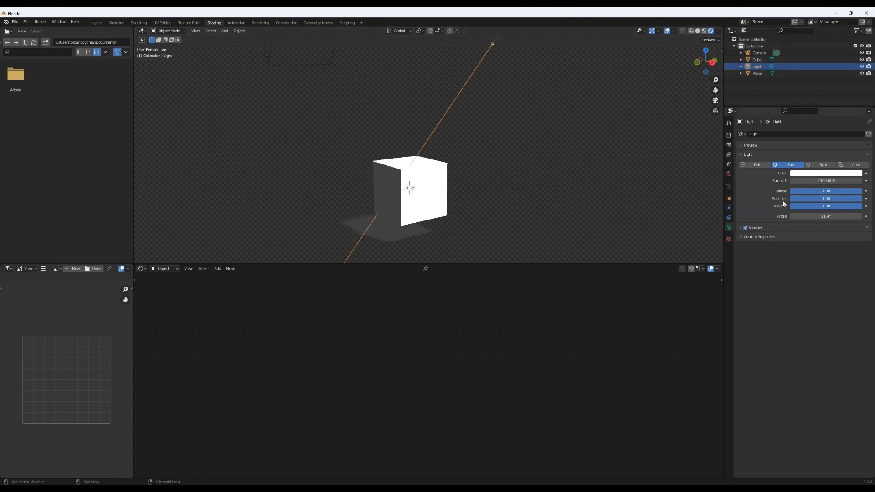
click(822, 181)
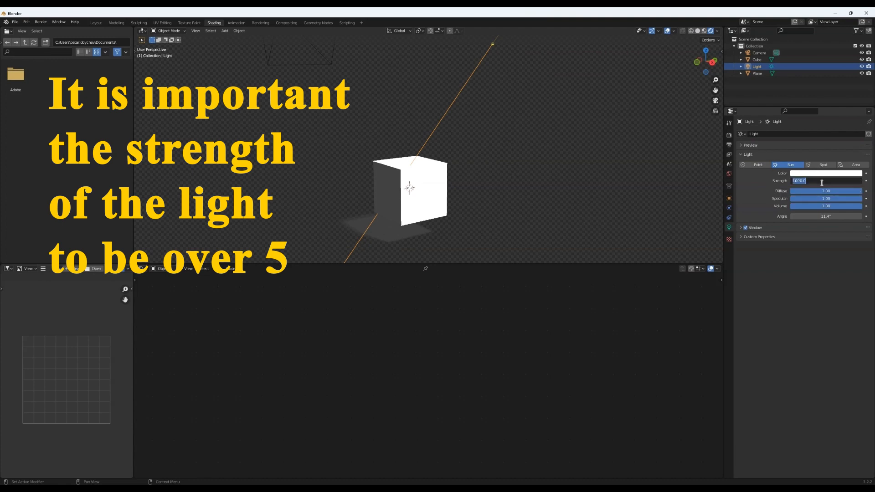
text(1)
key(Return)
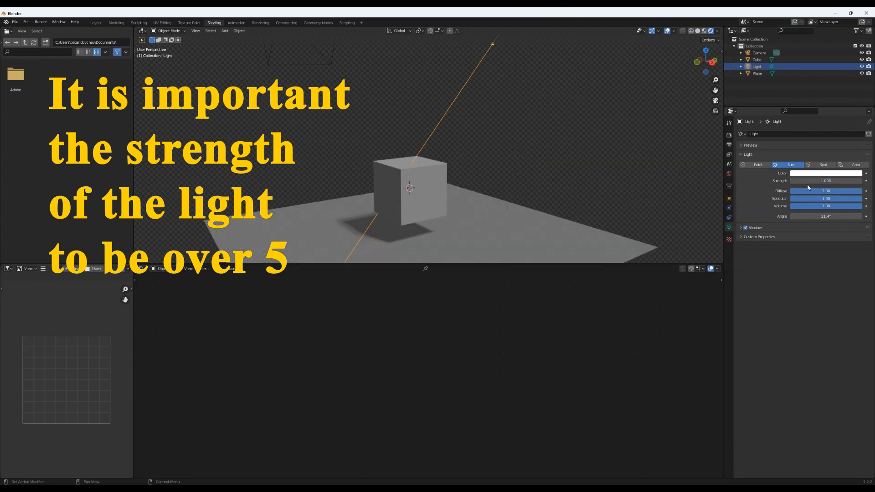
- Raise the sun light's strength to 2.2 and view the plane from different angles
middle_drag(456, 214, 478, 198)
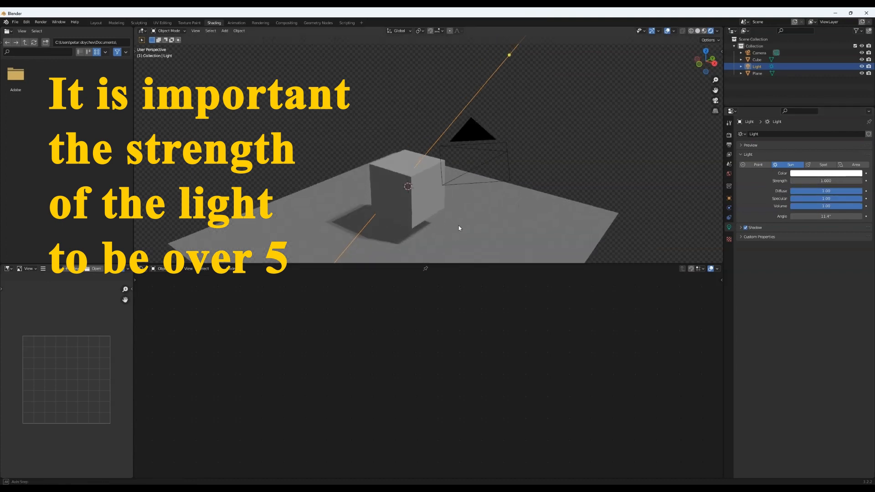
middle_drag(459, 228, 448, 190)
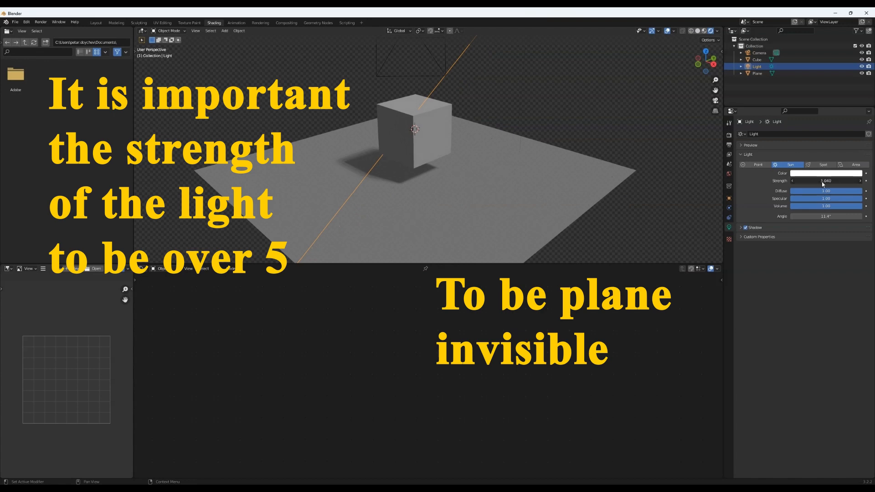
drag(823, 185, 862, 181)
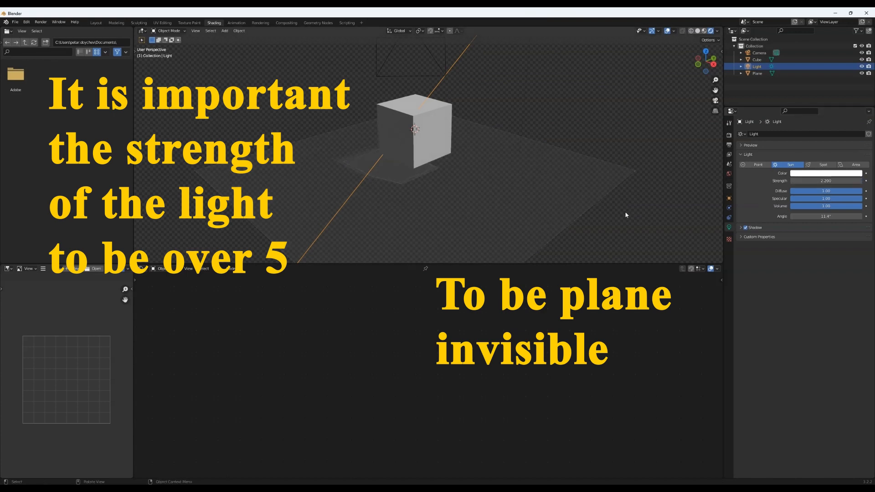
middle_drag(625, 211, 642, 199)
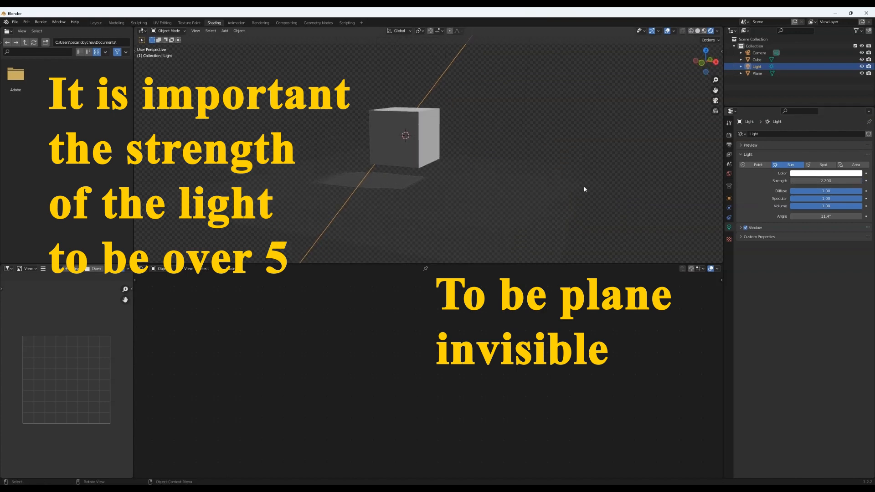
middle_drag(575, 172, 558, 204)
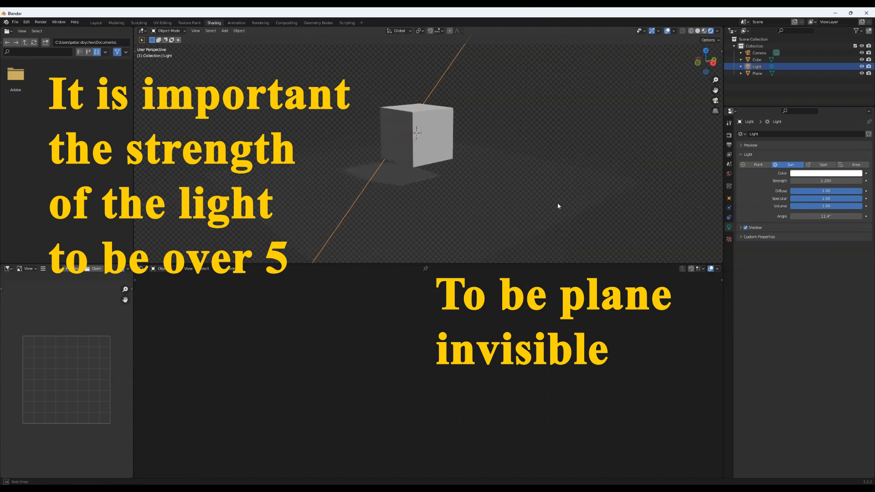
- Raise the sun light's strength until the plane disappears and only the cube's shadow remains, checking from several angles
click(817, 181)
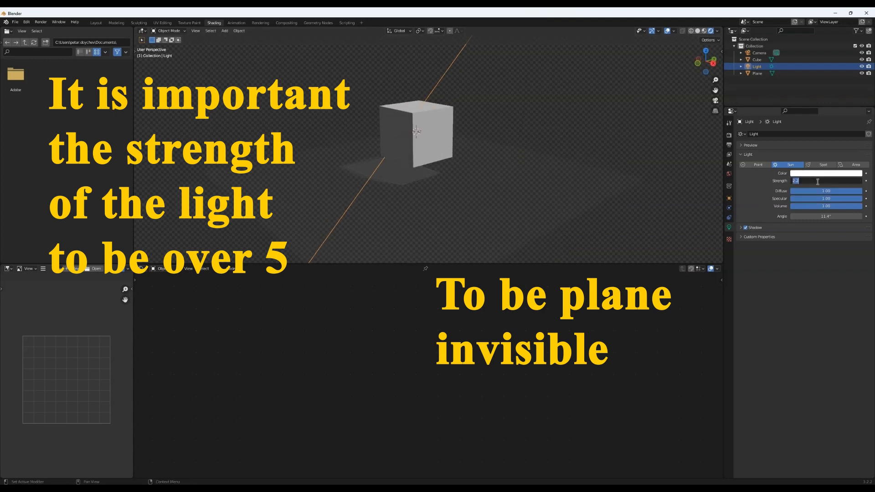
key(Return)
middle_drag(510, 192, 465, 203)
middle_drag(390, 179, 410, 184)
- Select the plane and try blue and red as the Base Color of the Principled BSDF connected to the Mix Shader
click(400, 183)
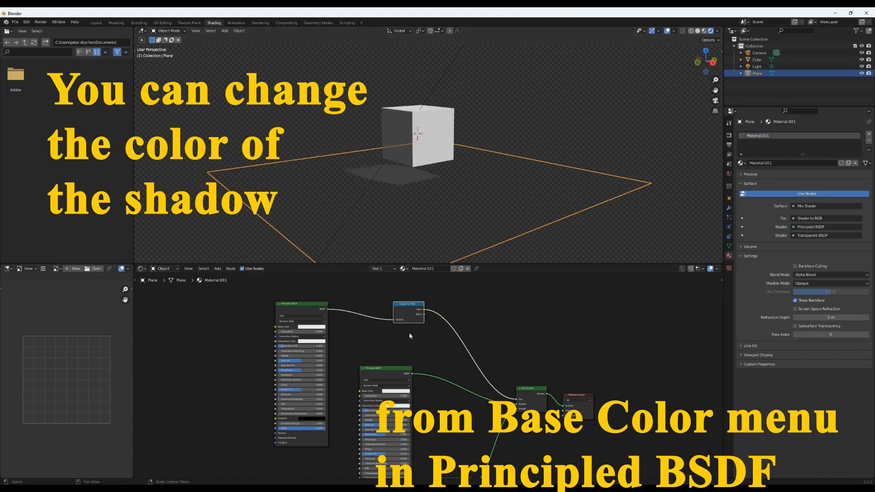
middle_drag(418, 370, 425, 346)
scroll(423, 362, up, 2)
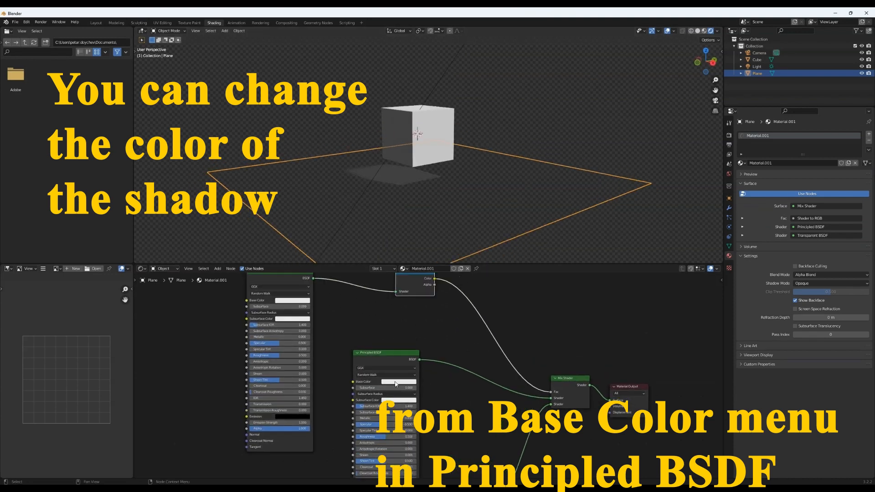
click(396, 384)
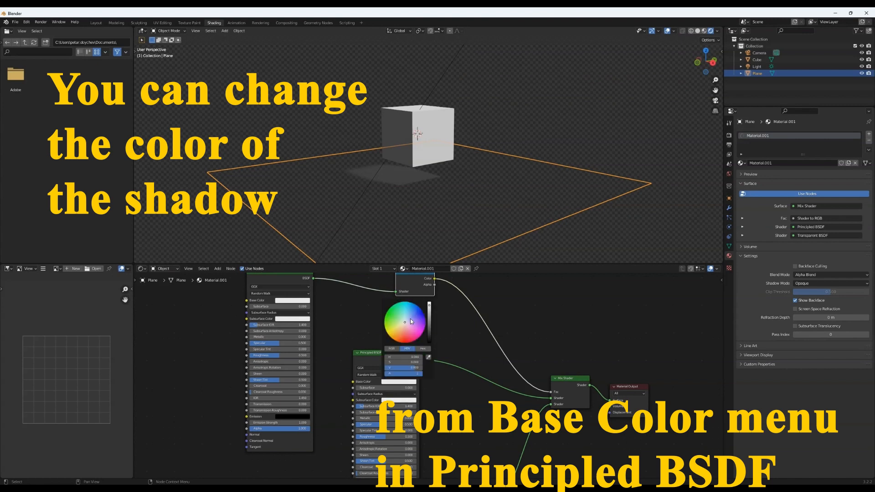
drag(411, 321, 412, 317)
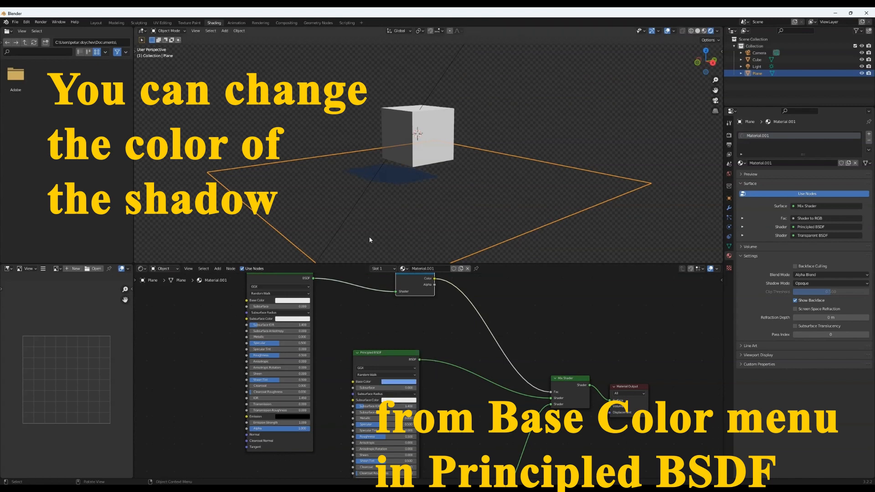
click(397, 384)
drag(403, 328, 408, 342)
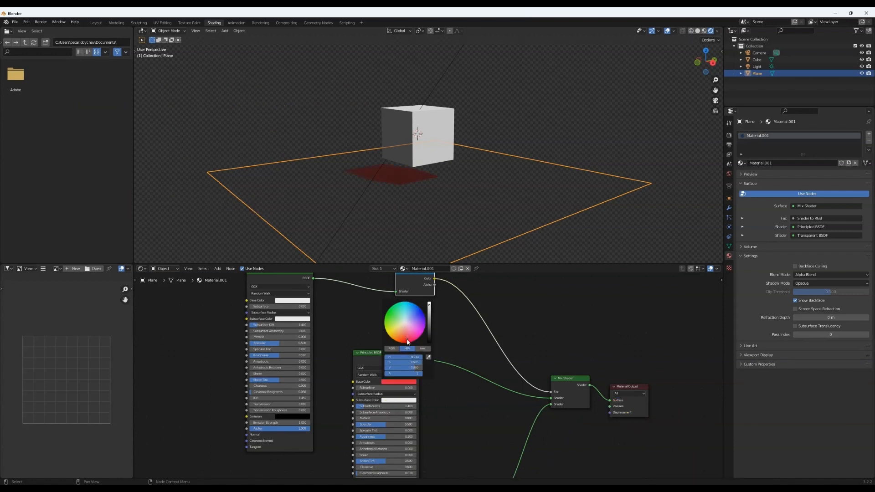
- Set the Base Color of the Principled BSDF connected to the Mix Shader to black and inspect the shadow up close
click(396, 384)
drag(430, 313, 426, 351)
scroll(404, 200, up, 5)
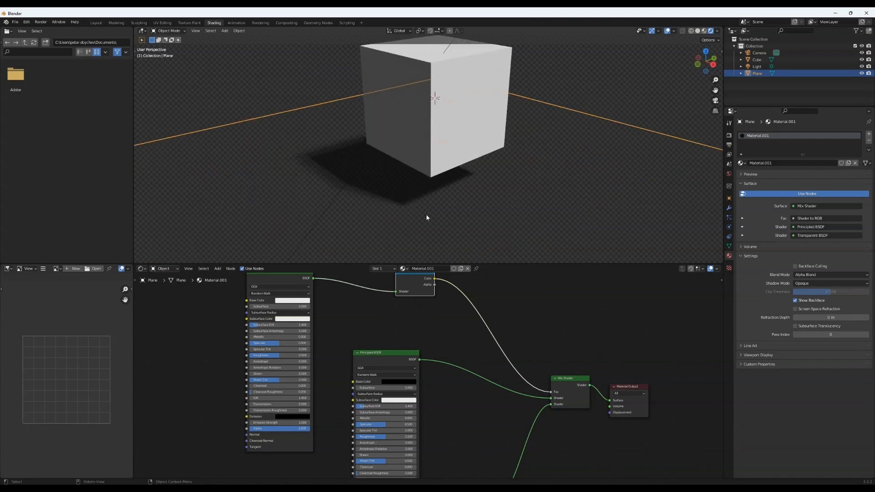
scroll(396, 224, up, 3)
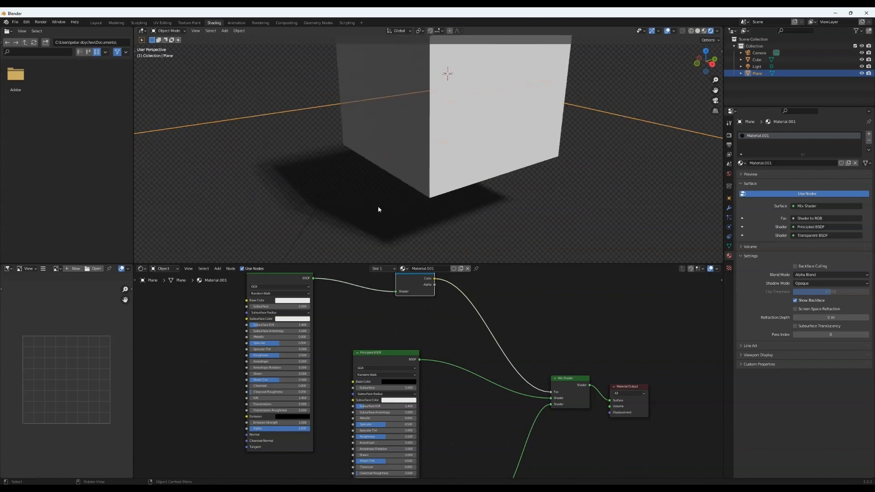
middle_drag(378, 206, 403, 233)
scroll(412, 227, down, 3)
scroll(421, 226, up, 3)
scroll(417, 217, down, 4)
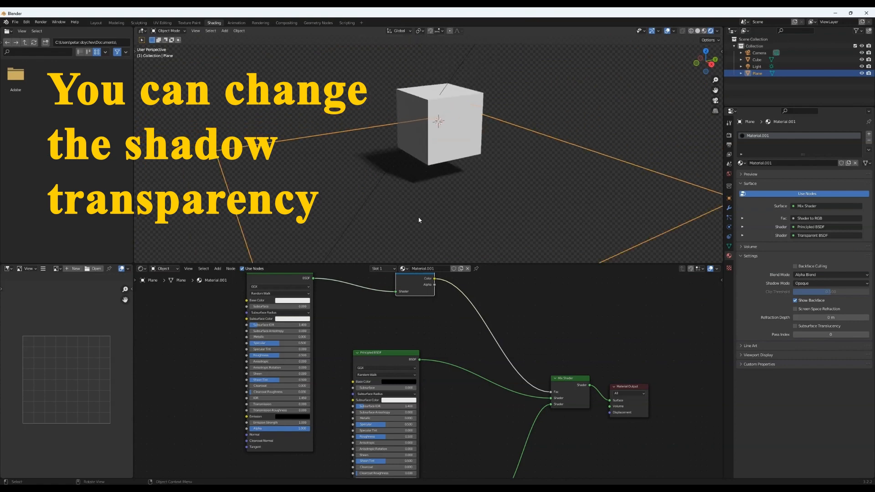
- Make room beside the Shader to RGB node and insert a ColorRamp node between it and the Mix Shader's Fac input
middle_drag(418, 278, 403, 301)
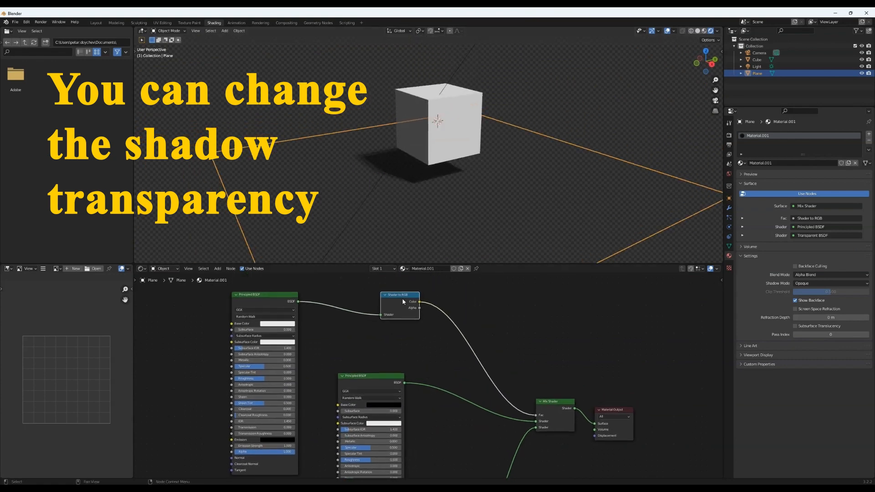
drag(403, 301, 370, 306)
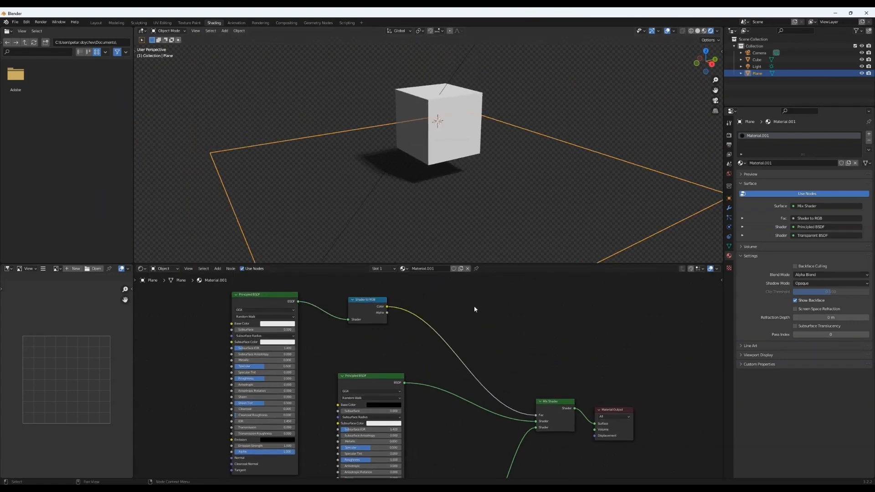
key(shift+a)
click(474, 305)
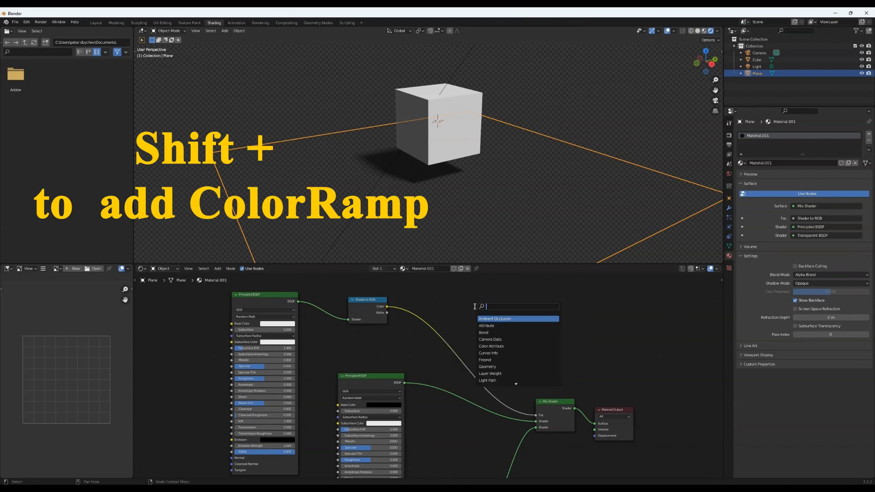
text(co)
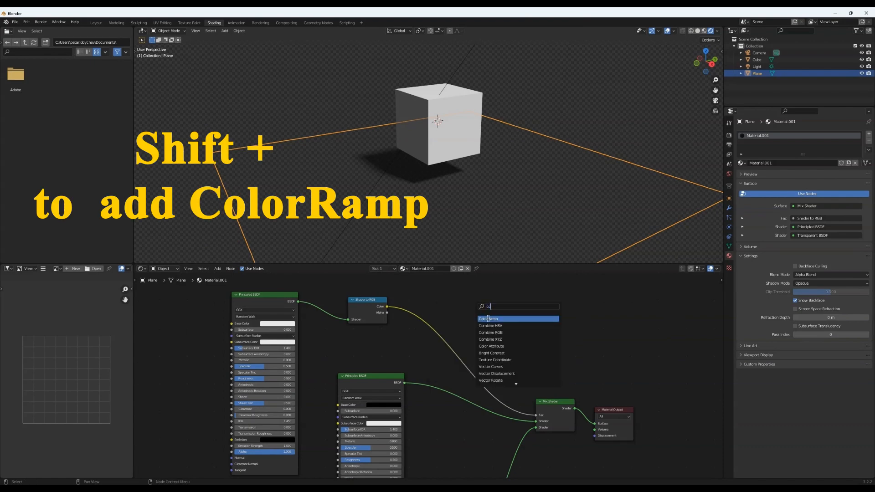
click(488, 319)
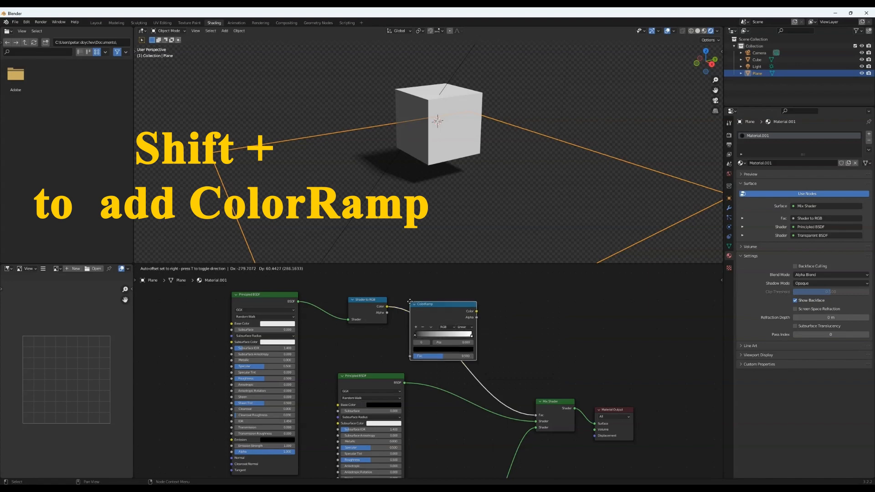
click(410, 303)
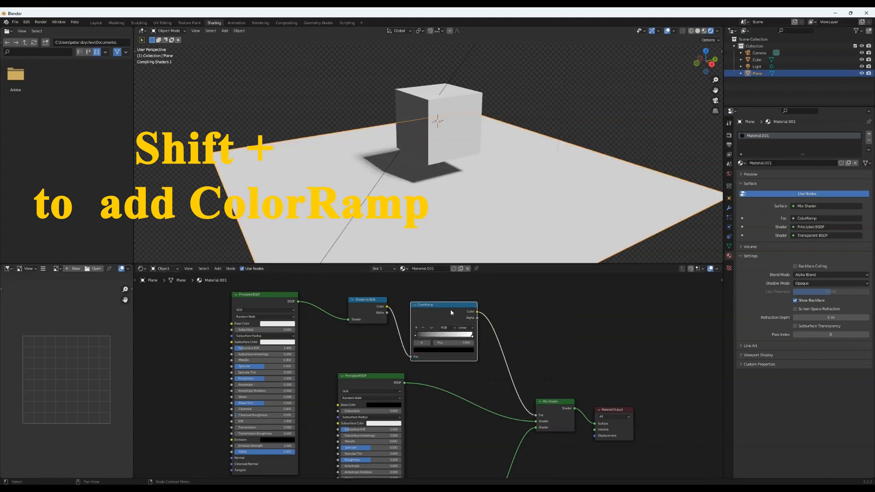
- Nudge the ColorRamp's white stop slightly inward and lighten its black stop to gray to make the shadow more transparent
middle_drag(433, 234, 397, 215)
scroll(461, 234, up, 5)
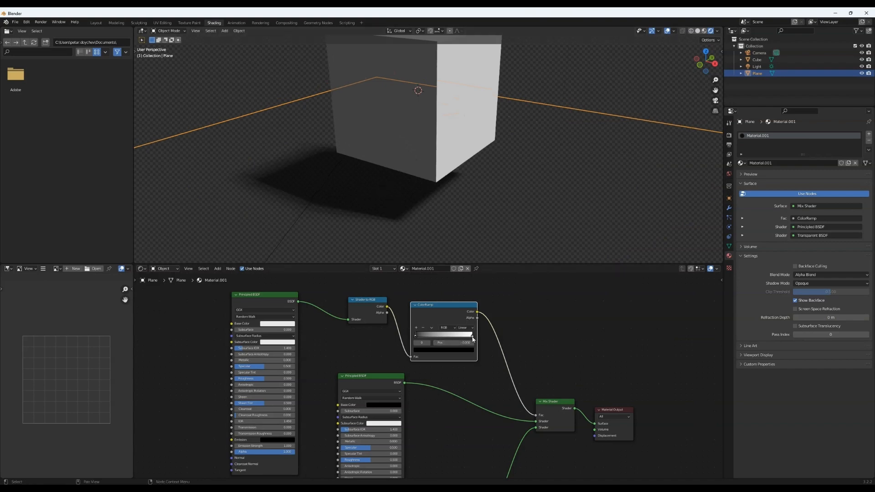
mouse_move(473, 339)
mouse_down()
mouse_move(441, 338)
mouse_move(471, 338)
mouse_up()
click(415, 337)
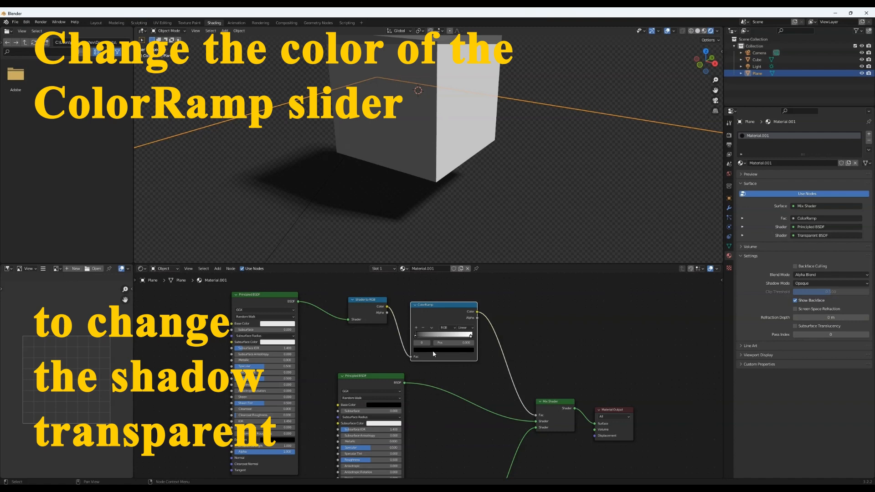
click(433, 350)
drag(462, 309, 462, 285)
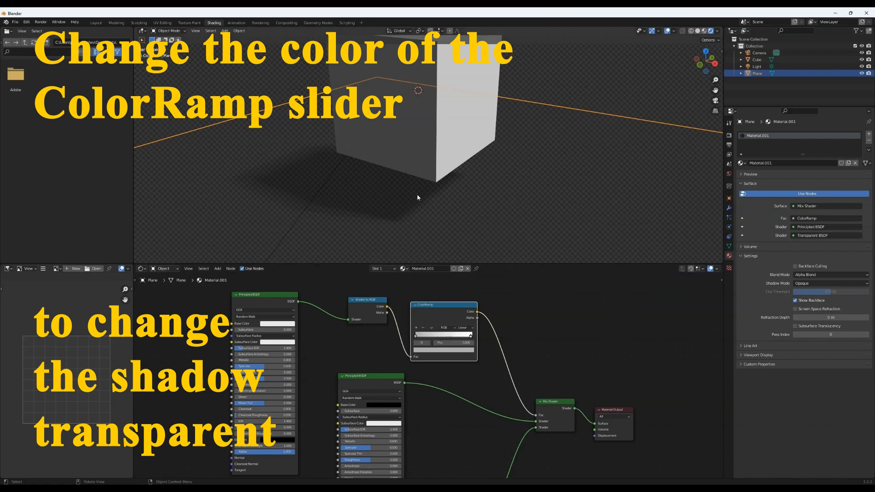
- Try pure white for the ColorRamp's first stop, and return that stop to black
click(426, 350)
drag(462, 284, 462, 272)
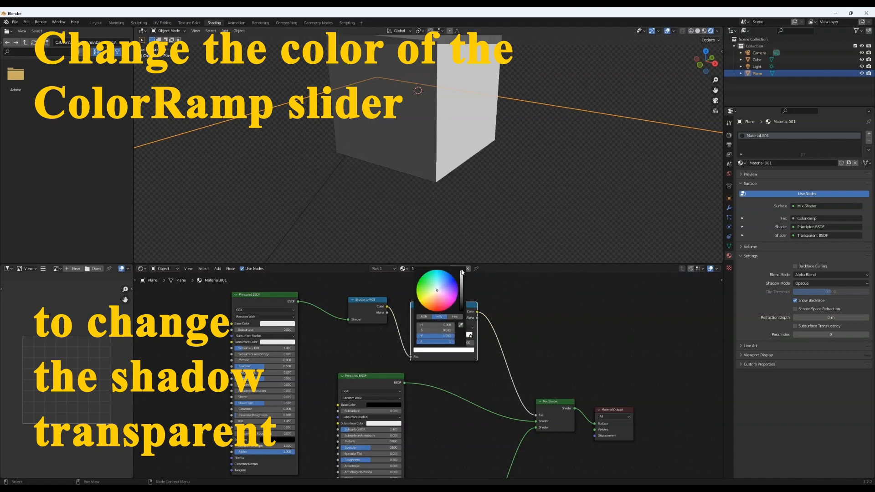
click(427, 350)
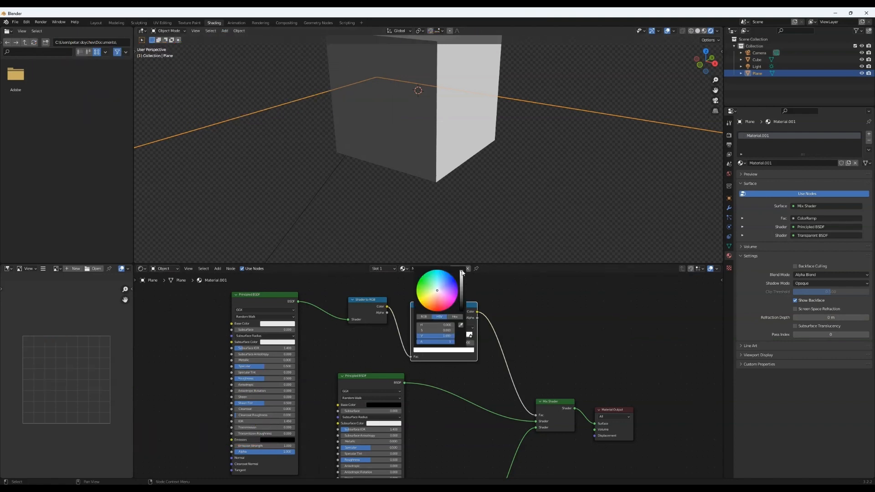
drag(462, 272, 465, 318)
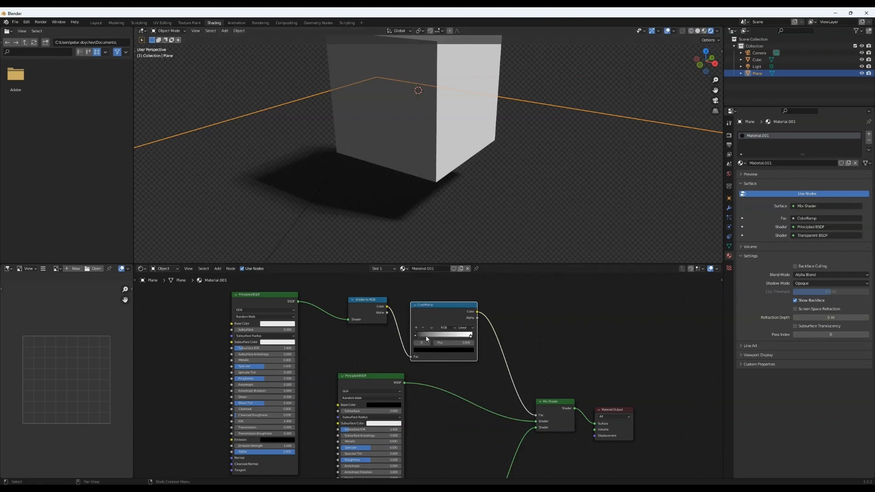
- Lighten the ColorRamp's first stop to gray and slide its white stop toward it to sharpen the shadow's edge
click(429, 350)
drag(463, 305, 461, 278)
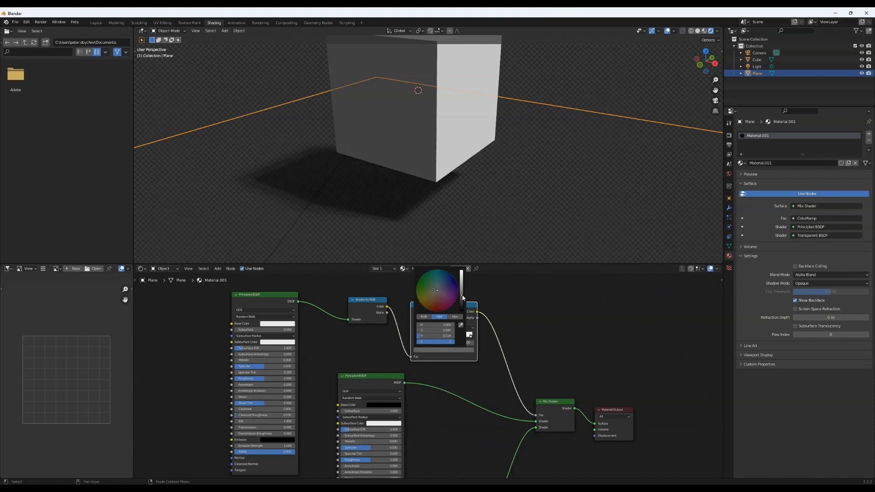
drag(471, 340, 427, 337)
middle_drag(374, 210, 416, 224)
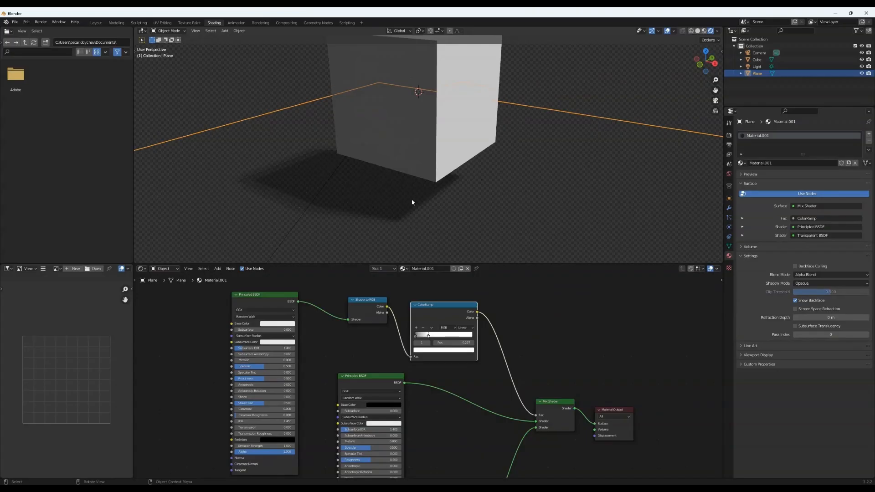
drag(430, 338, 438, 338)
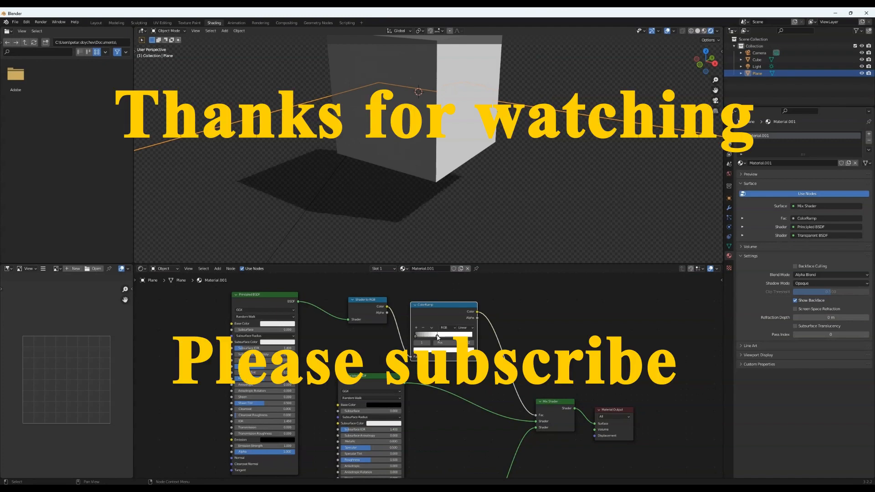